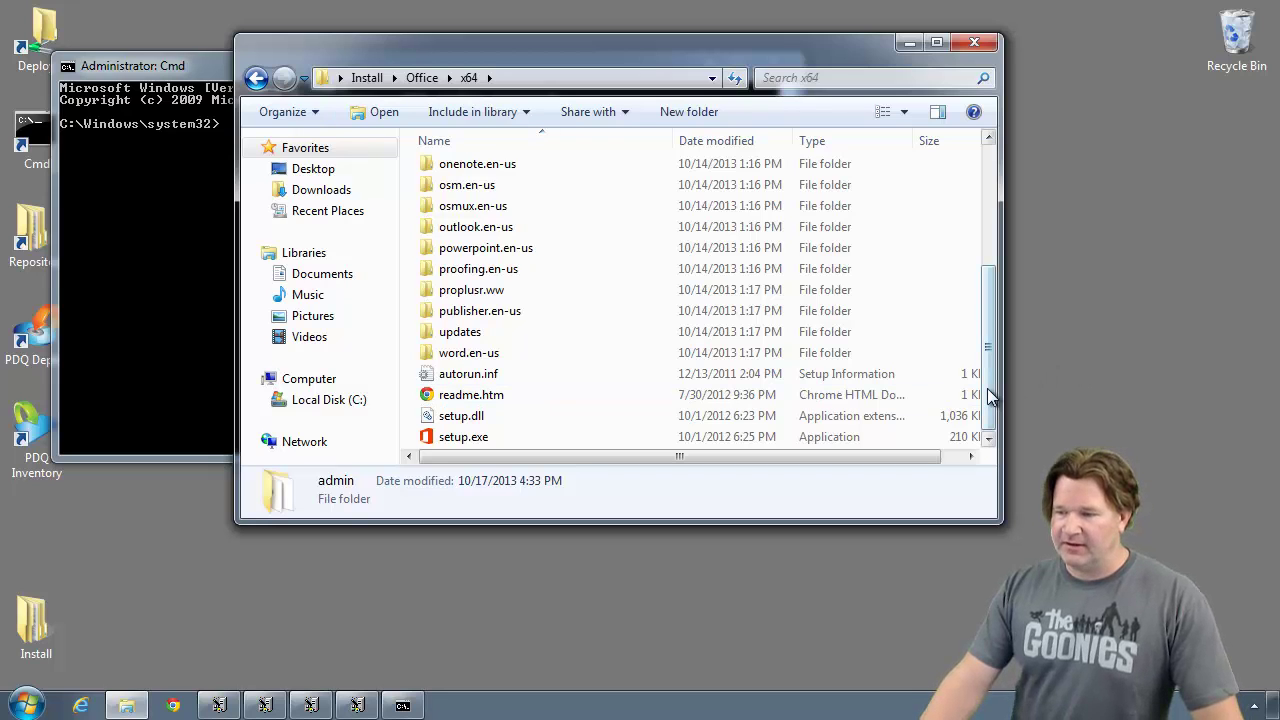
# - Scroll the Office x64 install folder to setup.exe and drag it onto the Cmd window
pyautogui.moveTo(988, 383); pyautogui.dragTo(992, 246)
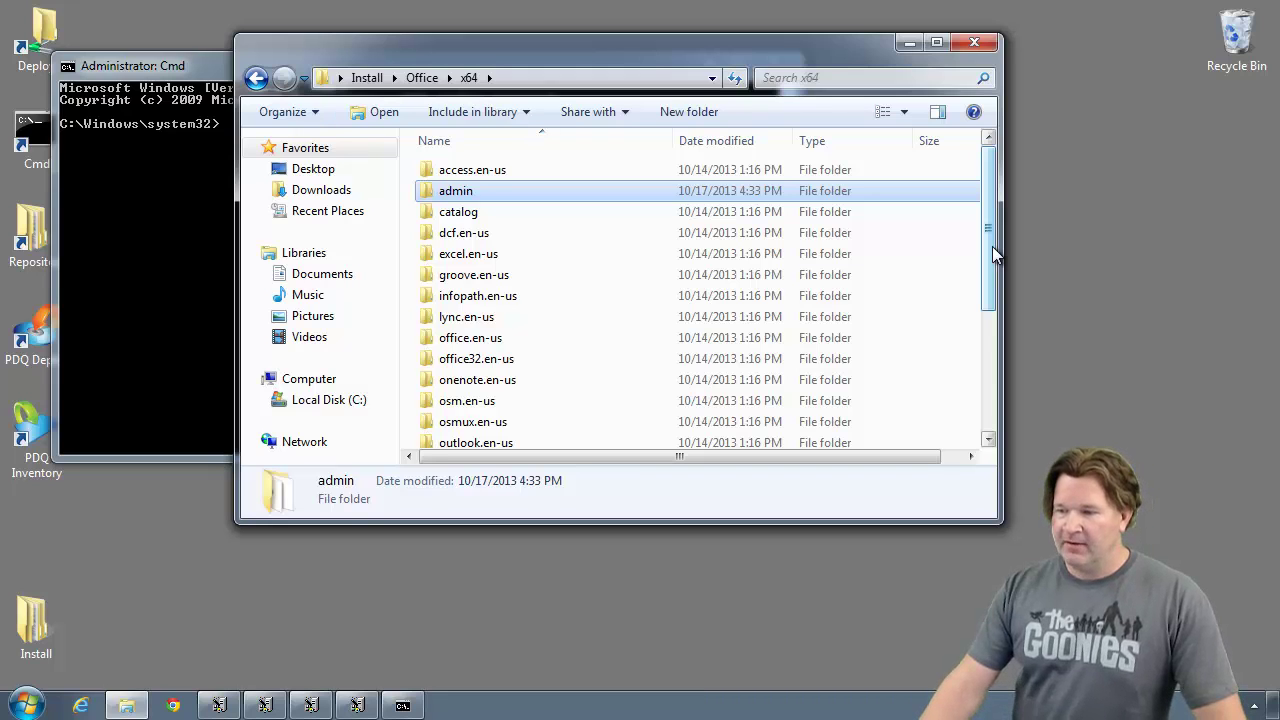
pyautogui.moveTo(992, 246); pyautogui.dragTo(993, 407)
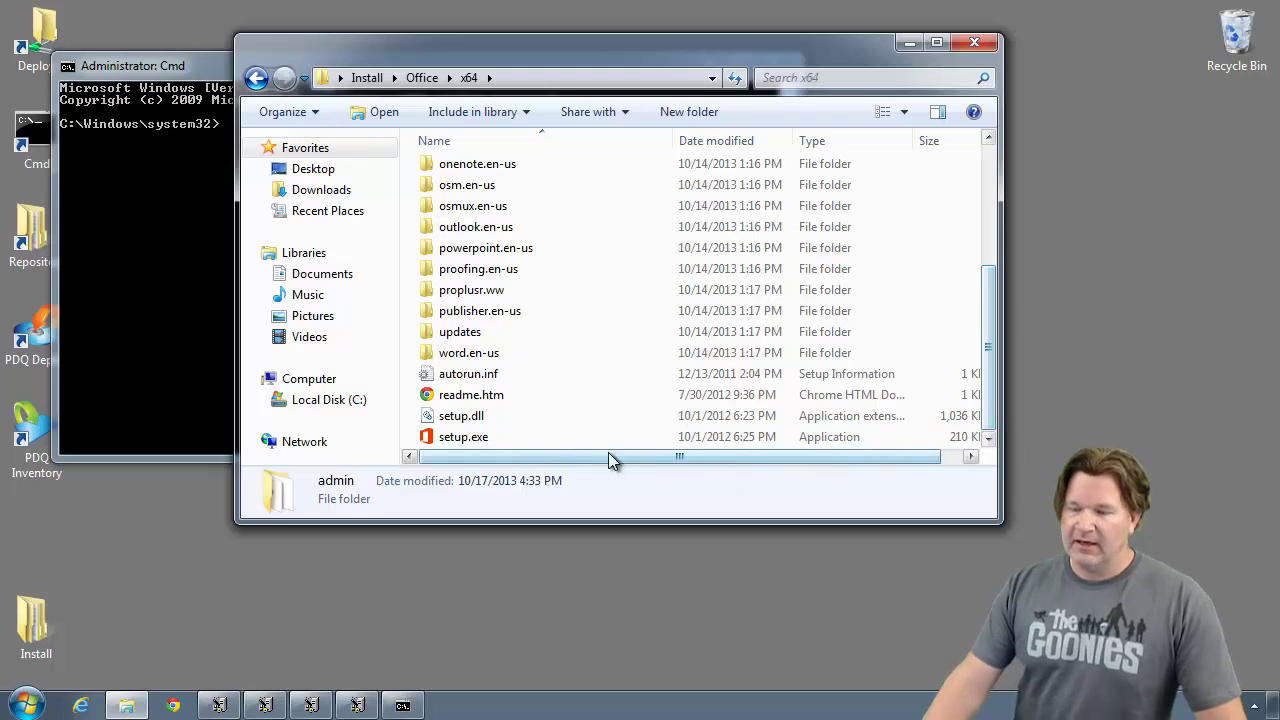
pyautogui.moveTo(457, 441); pyautogui.dragTo(192, 335)
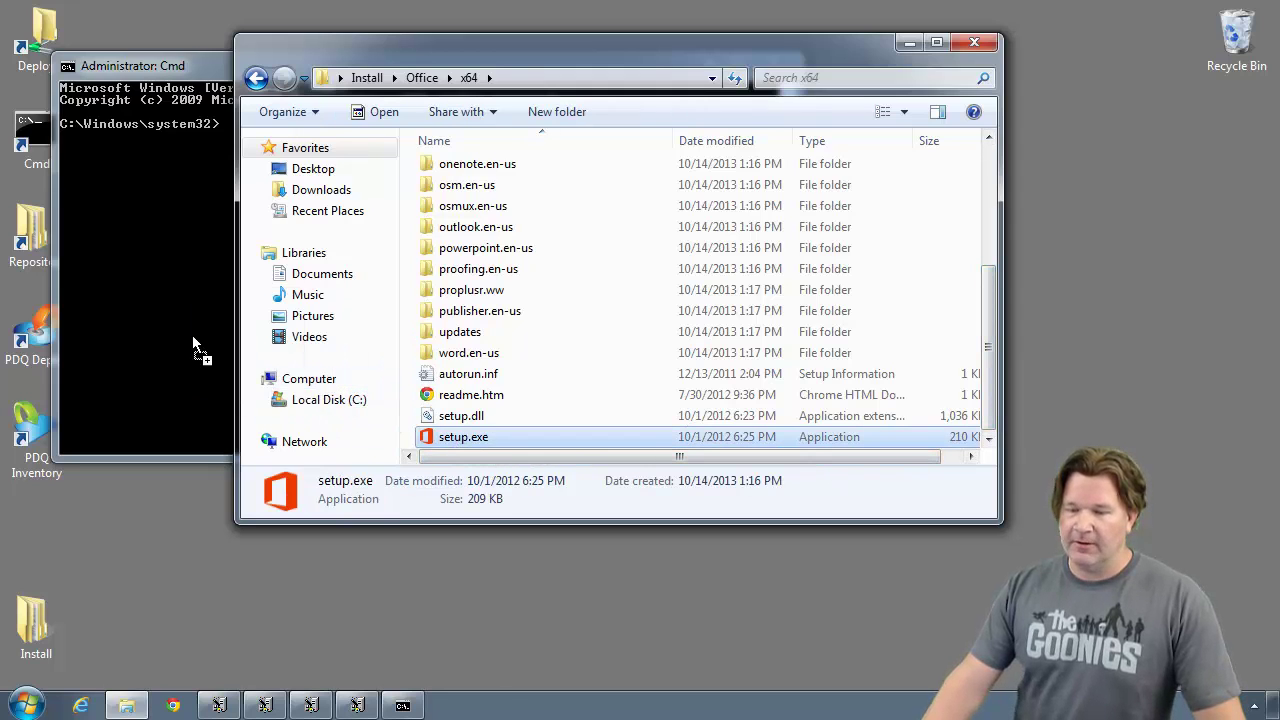
# - Run setup.exe /admin from Command Prompt to launch the Office Customization Tool
pyautogui.click(160, 318)
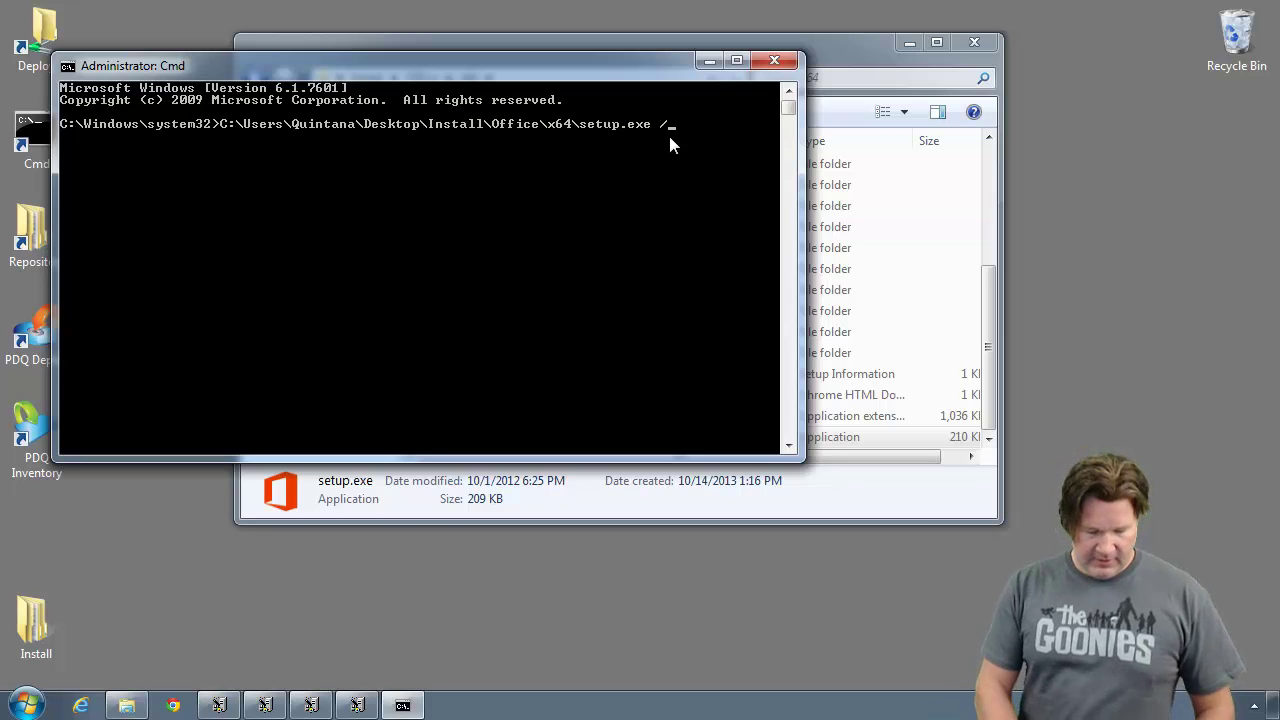
pyautogui.press('Return')
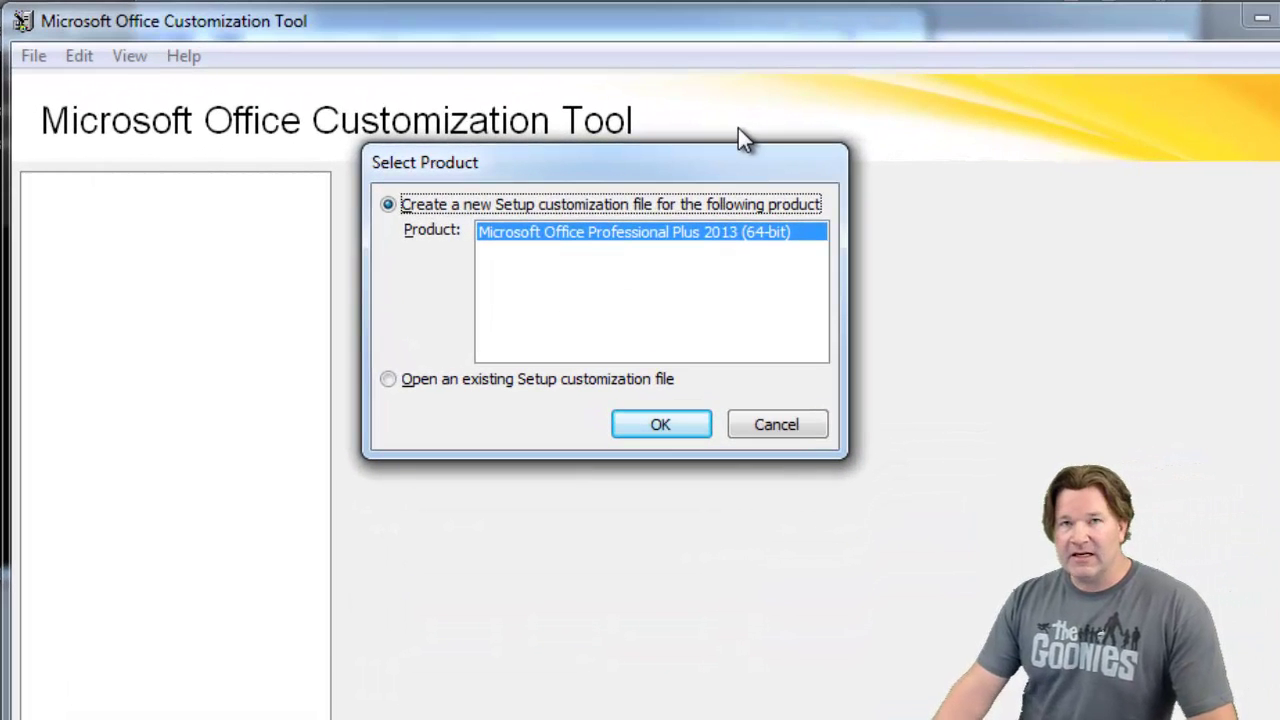
# - Create a new Office Professional Plus 2013 (64-bit) customization and enter Deadwood as organization name
pyautogui.click(662, 424)
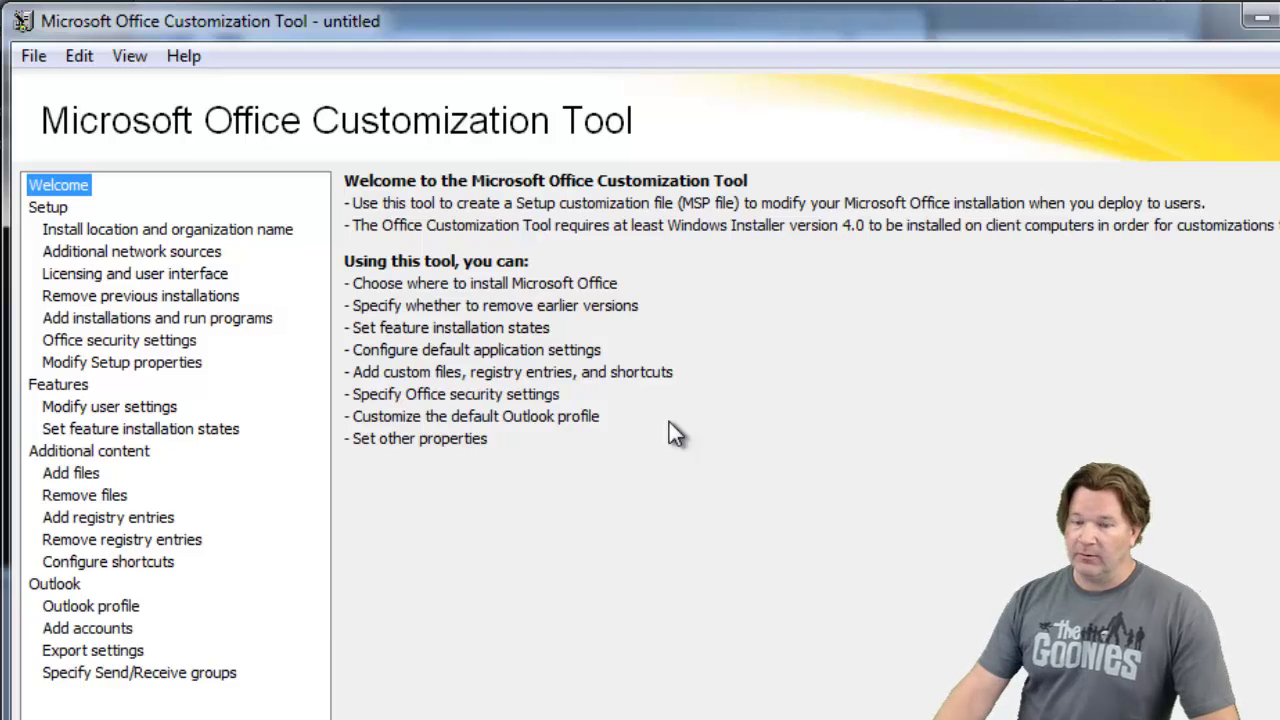
pyautogui.click(242, 231)
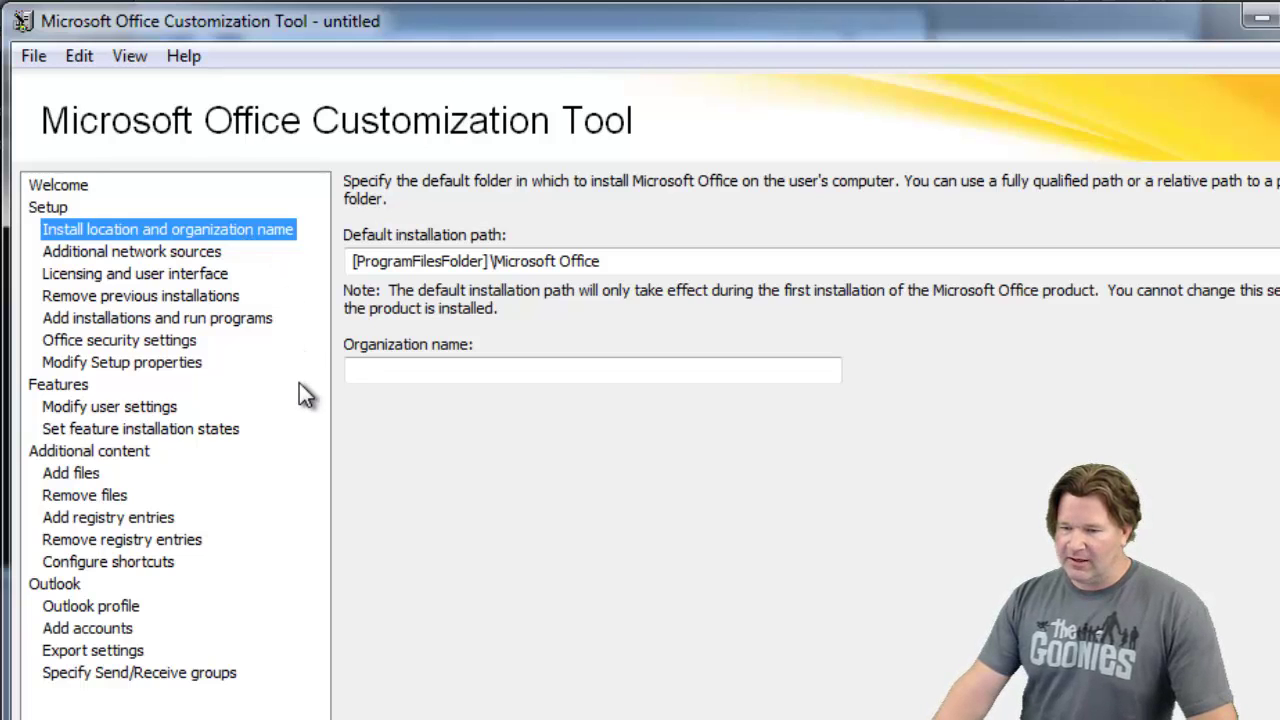
pyautogui.click(392, 369)
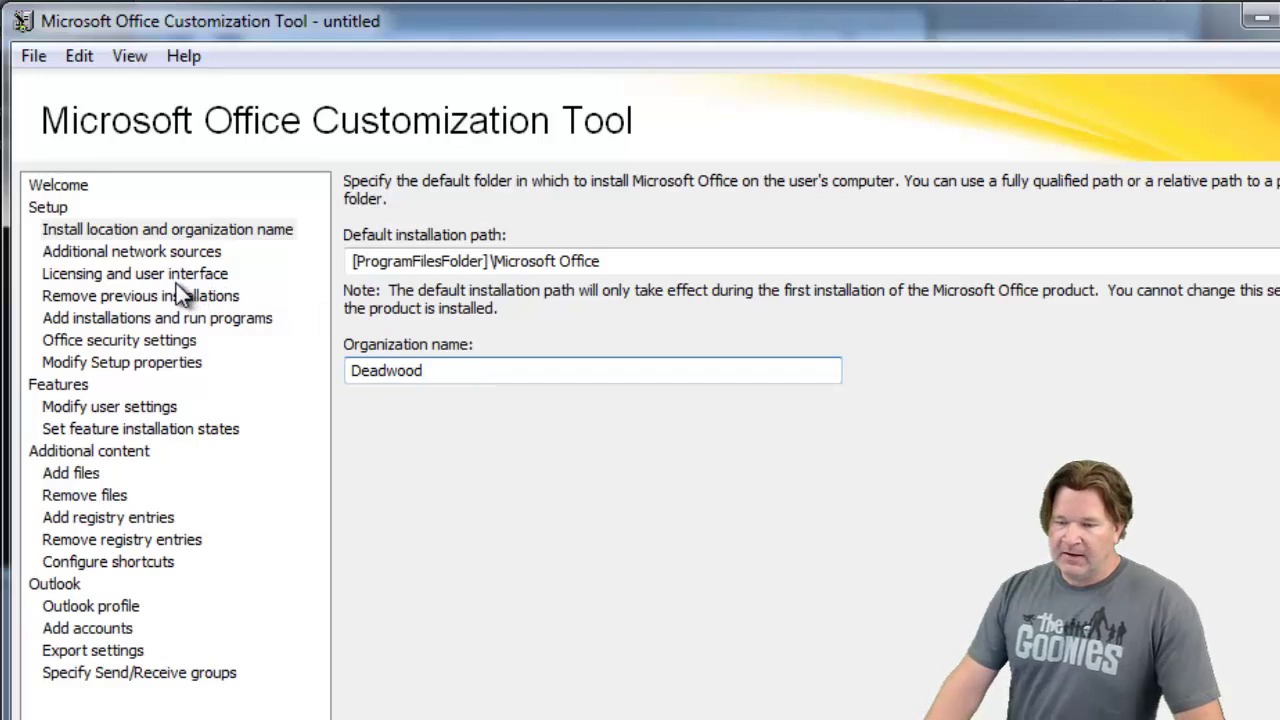
# - Keep the KMS client key, accept the license terms, and set display level None with Suppress modal and No cancel
pyautogui.click(148, 276)
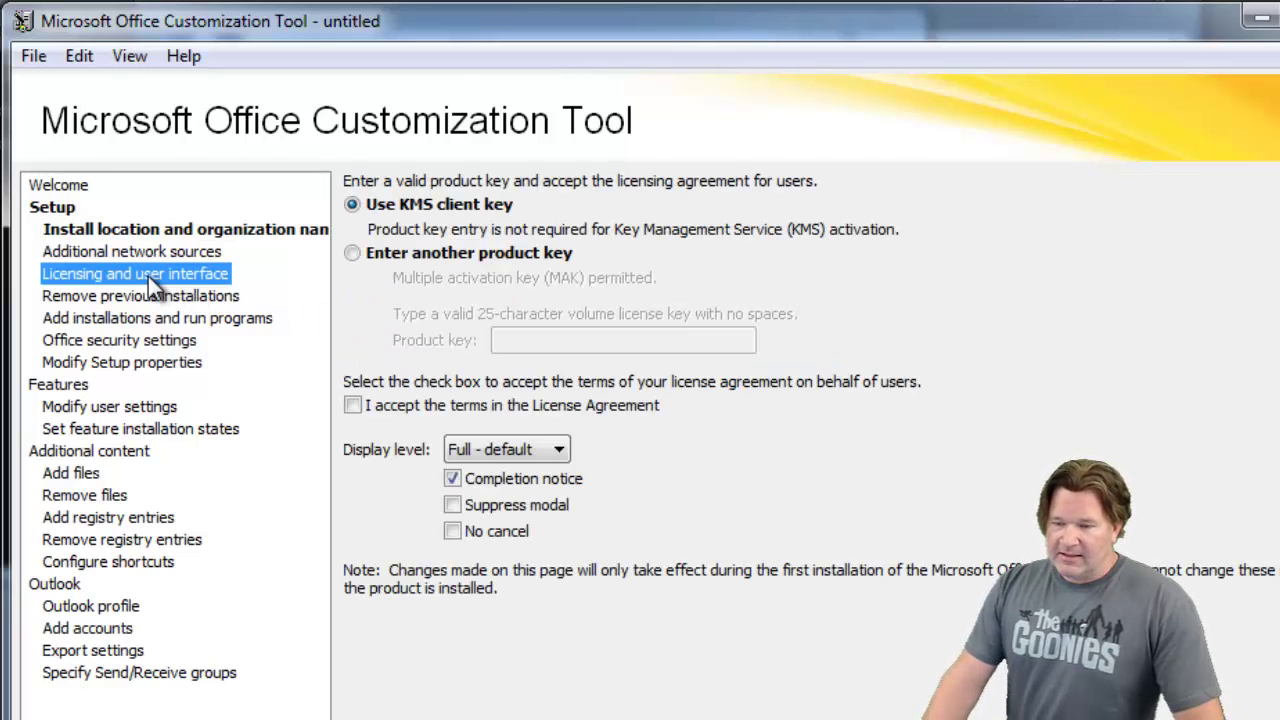
pyautogui.click(356, 257)
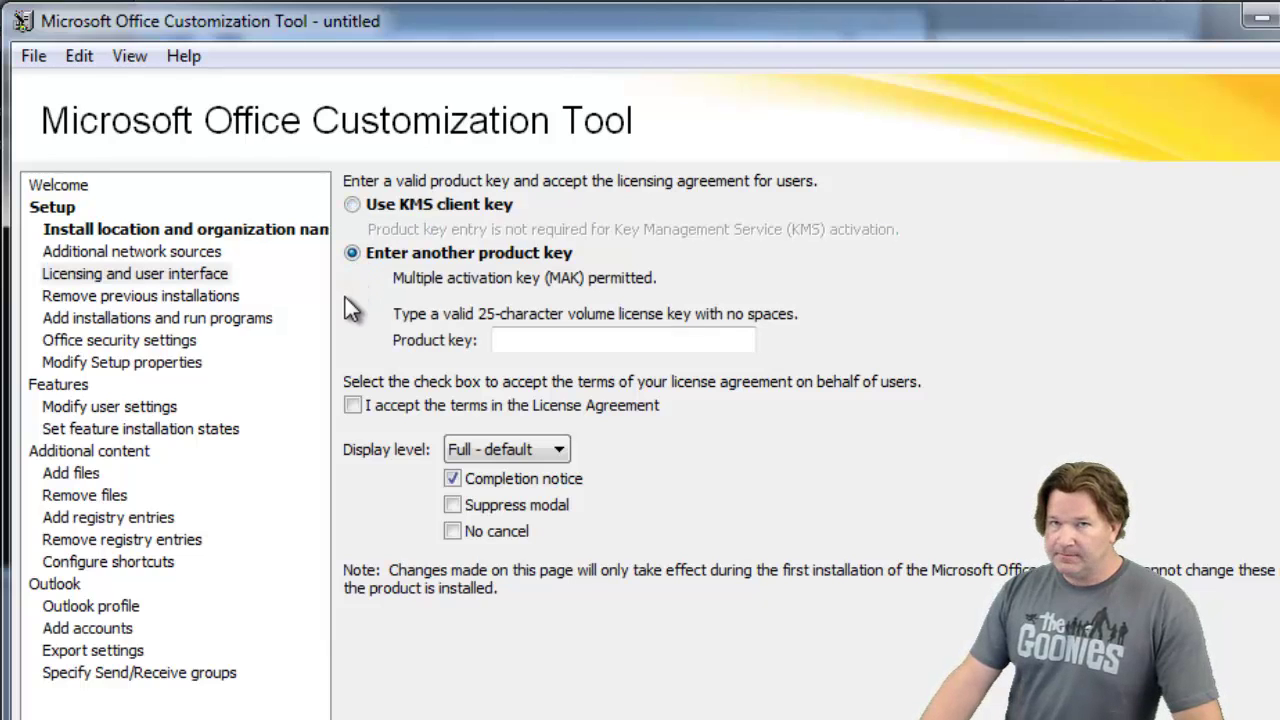
pyautogui.click(351, 204)
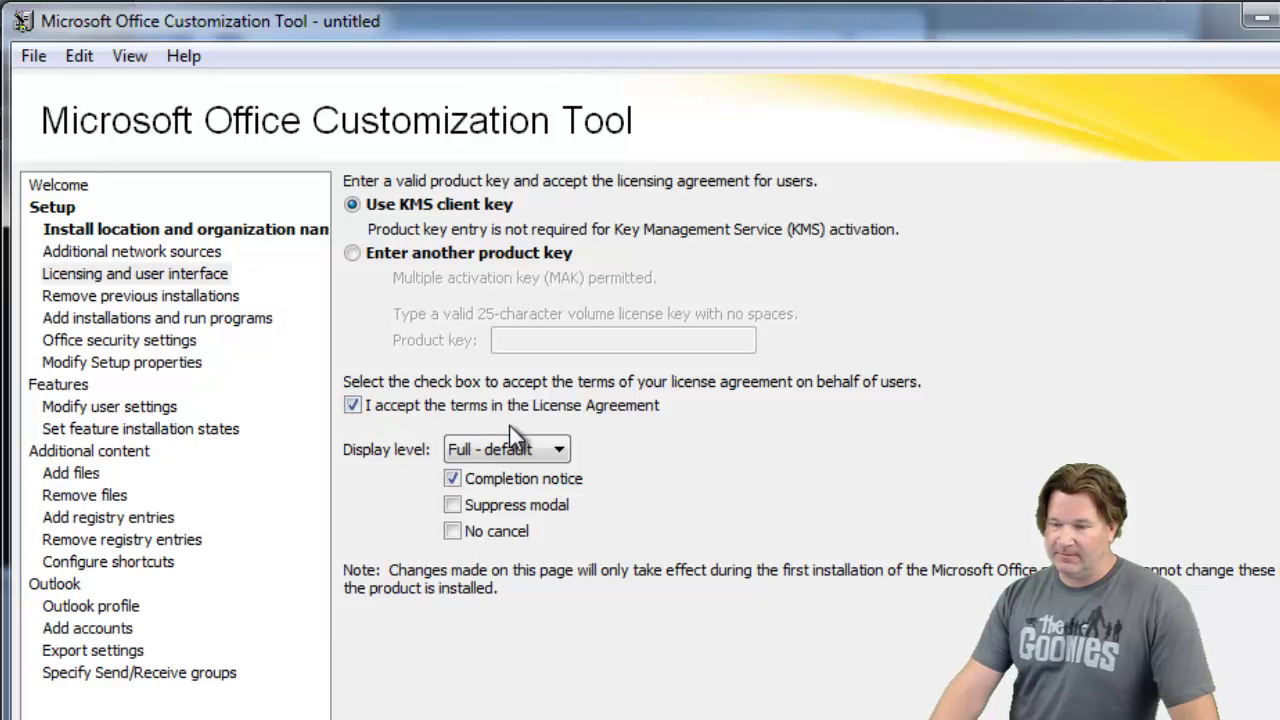
pyautogui.click(558, 444)
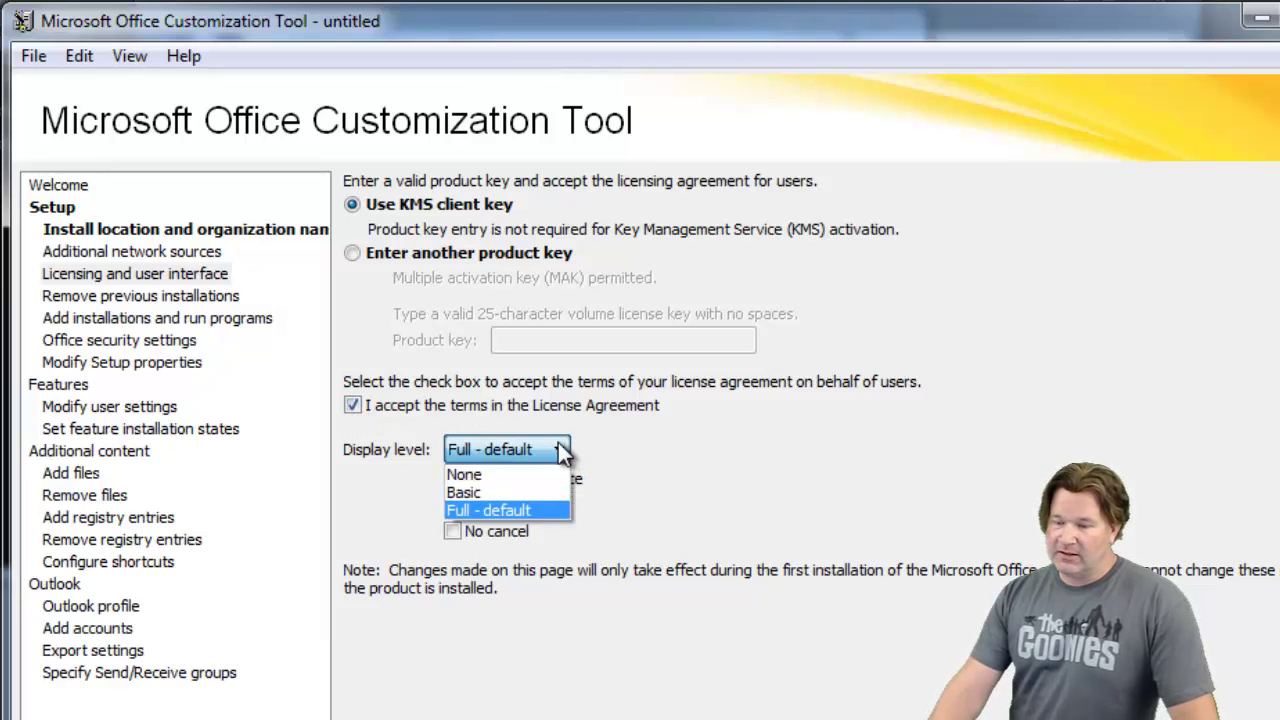
pyautogui.click(503, 476)
pyautogui.click(500, 479)
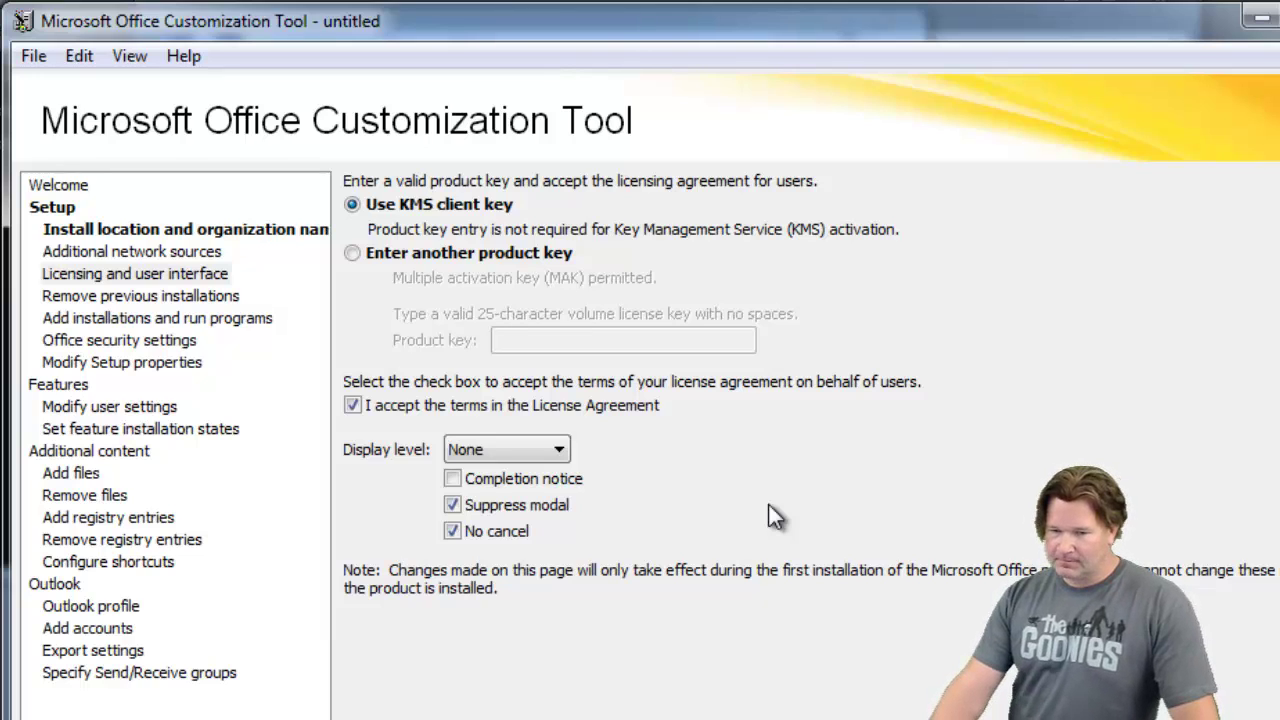
# - Add the Setup property SETUP_REBOOT with the value Never
pyautogui.click(107, 298)
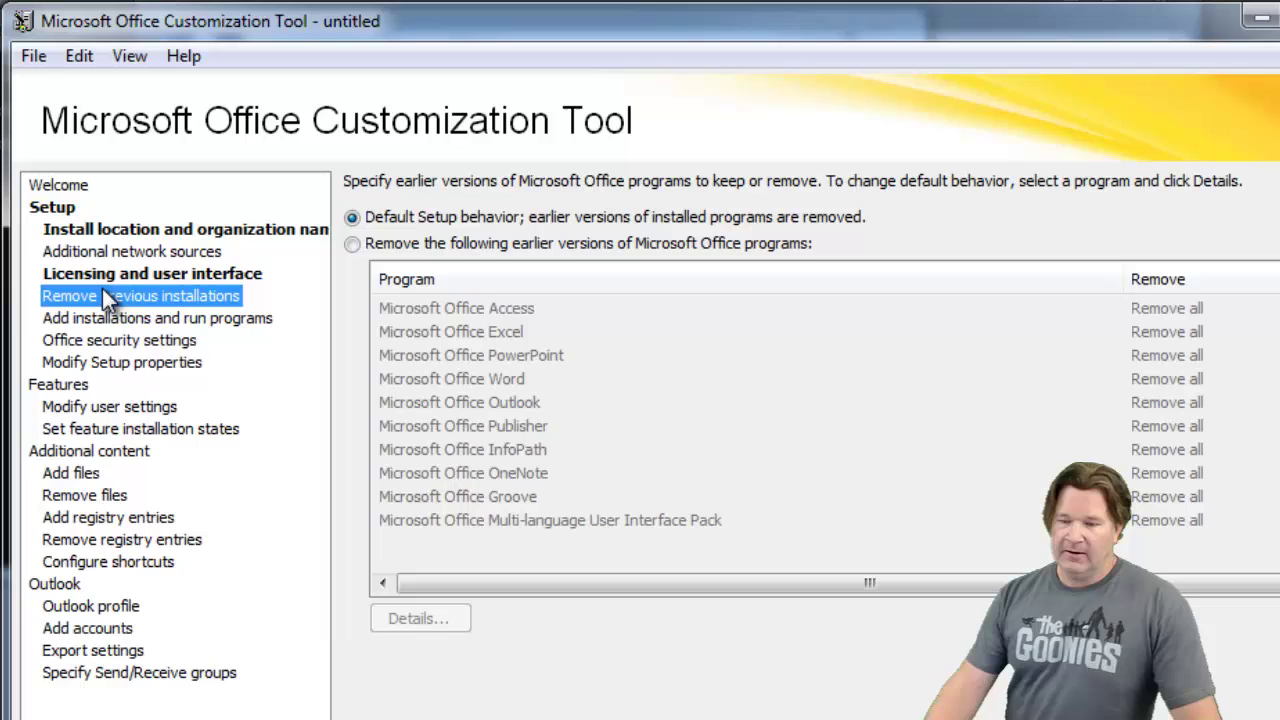
pyautogui.click(136, 369)
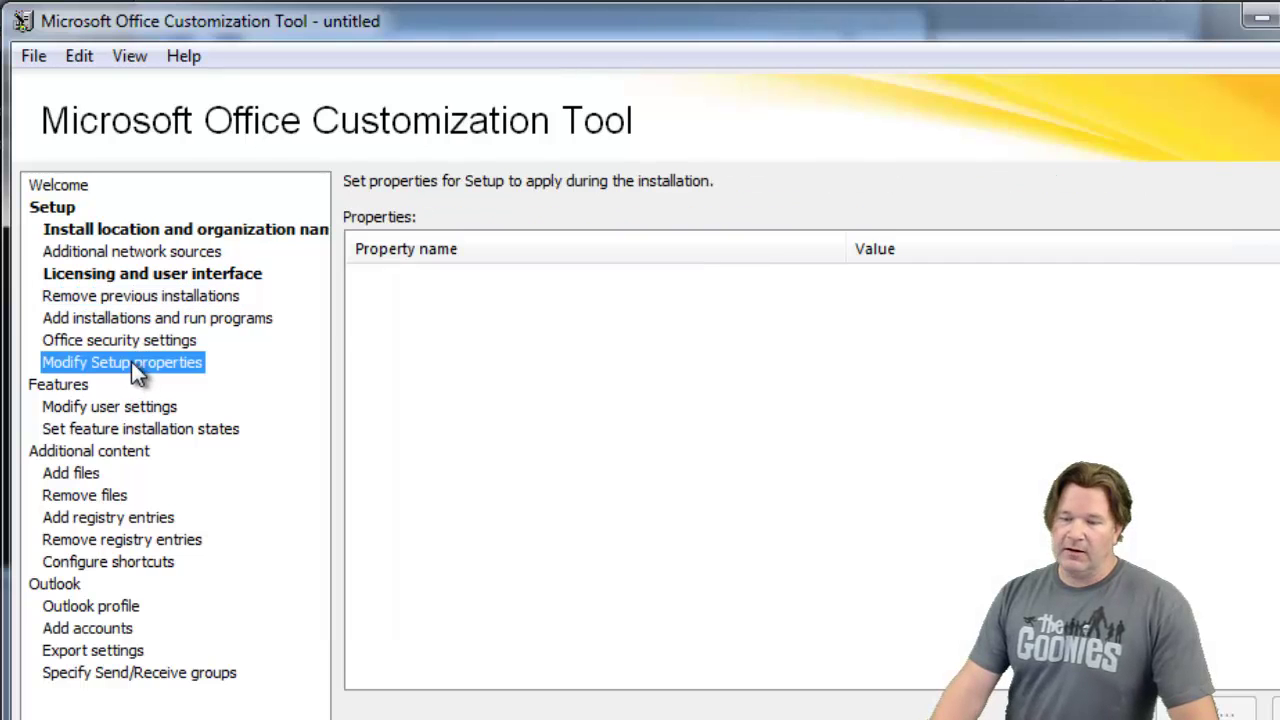
pyautogui.click(1215, 712)
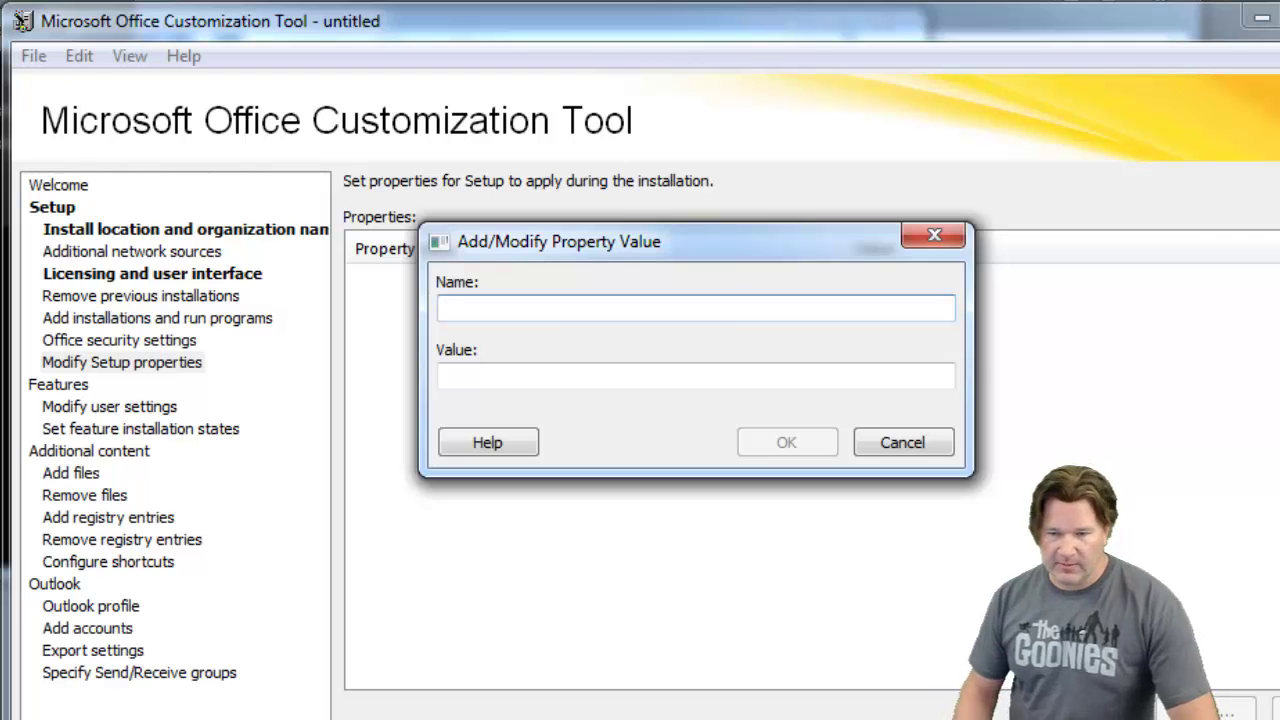
pyautogui.write('SETUP_REBOOT')
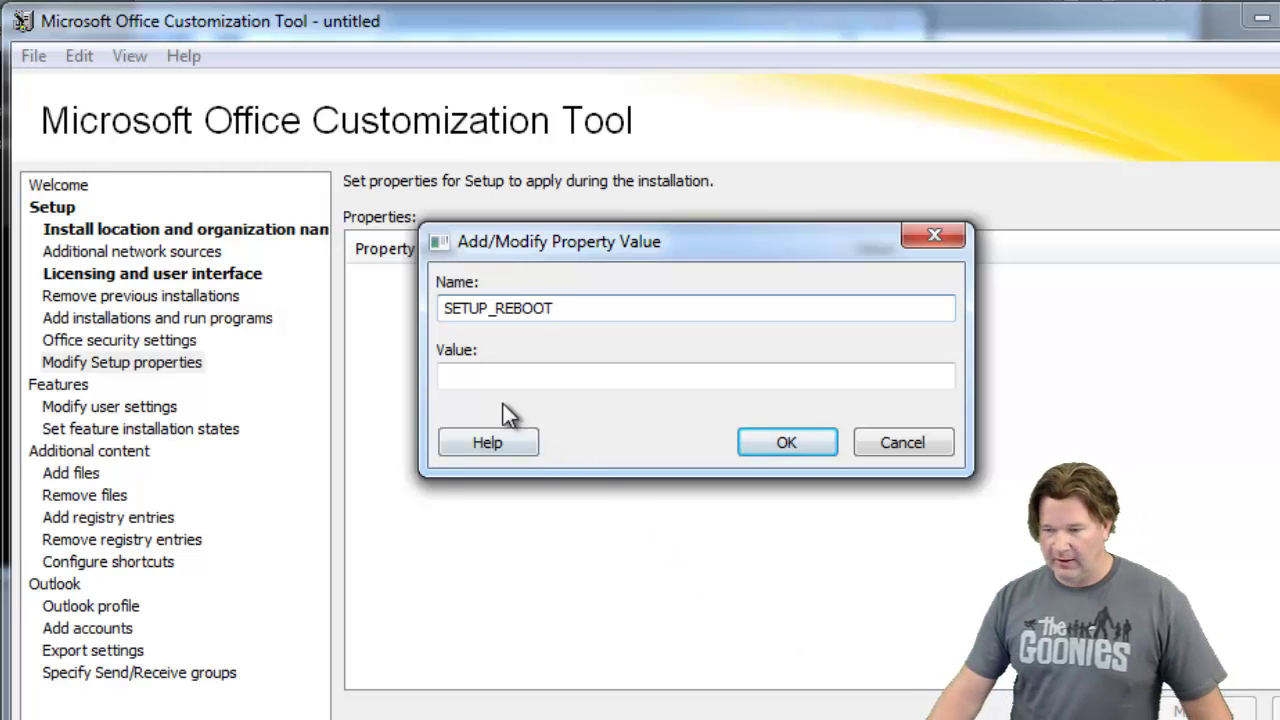
pyautogui.click(486, 369)
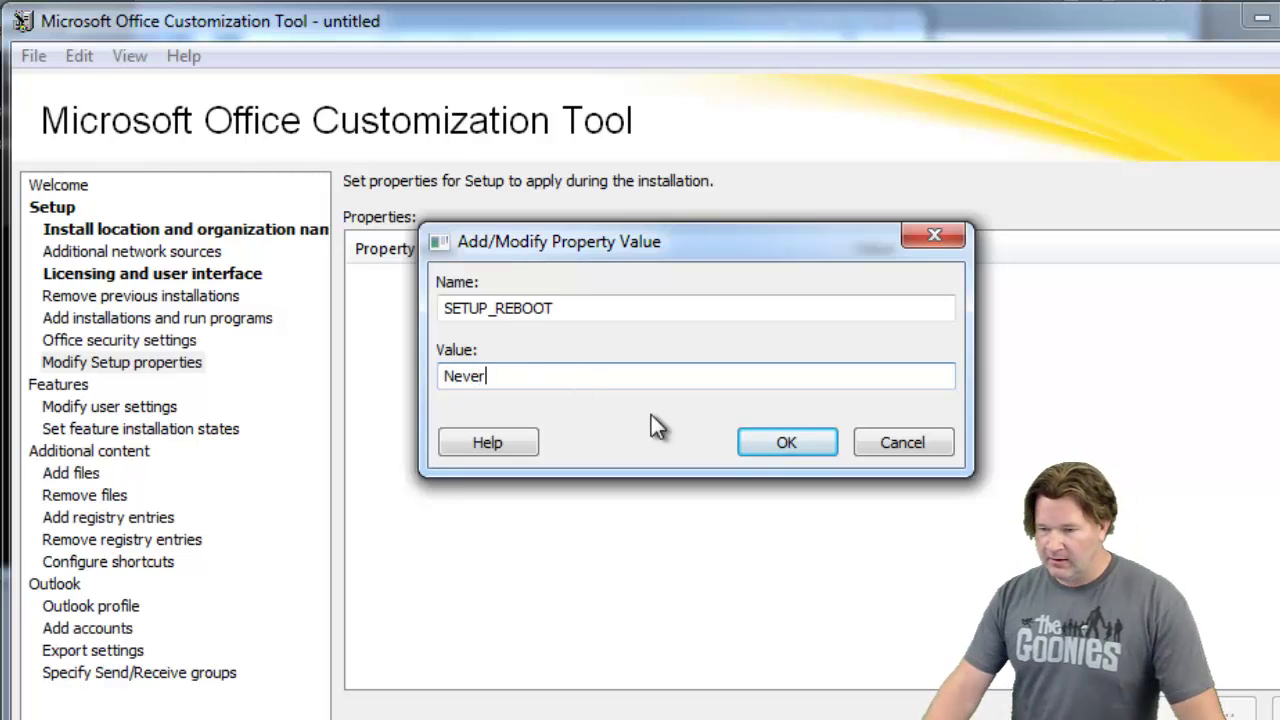
pyautogui.click(754, 438)
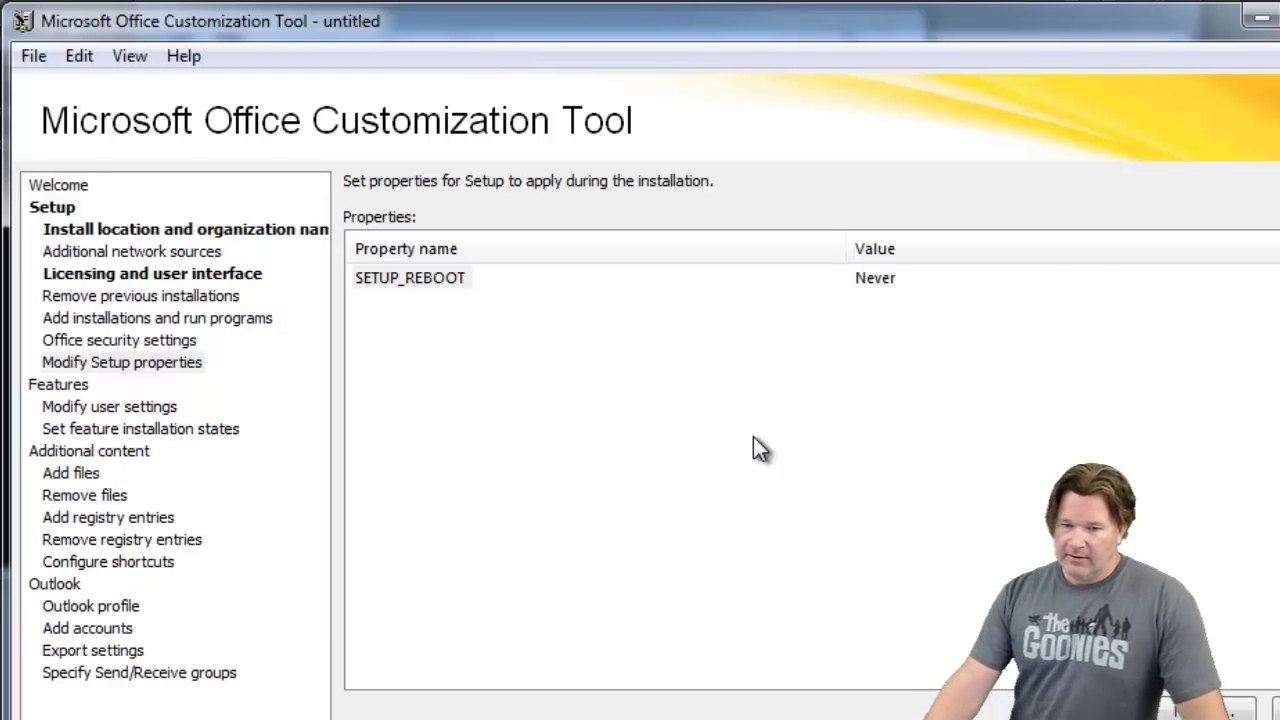
# - Set Microsoft Publisher to Not Available in the Microsoft Office feature tree
pyautogui.click(152, 425)
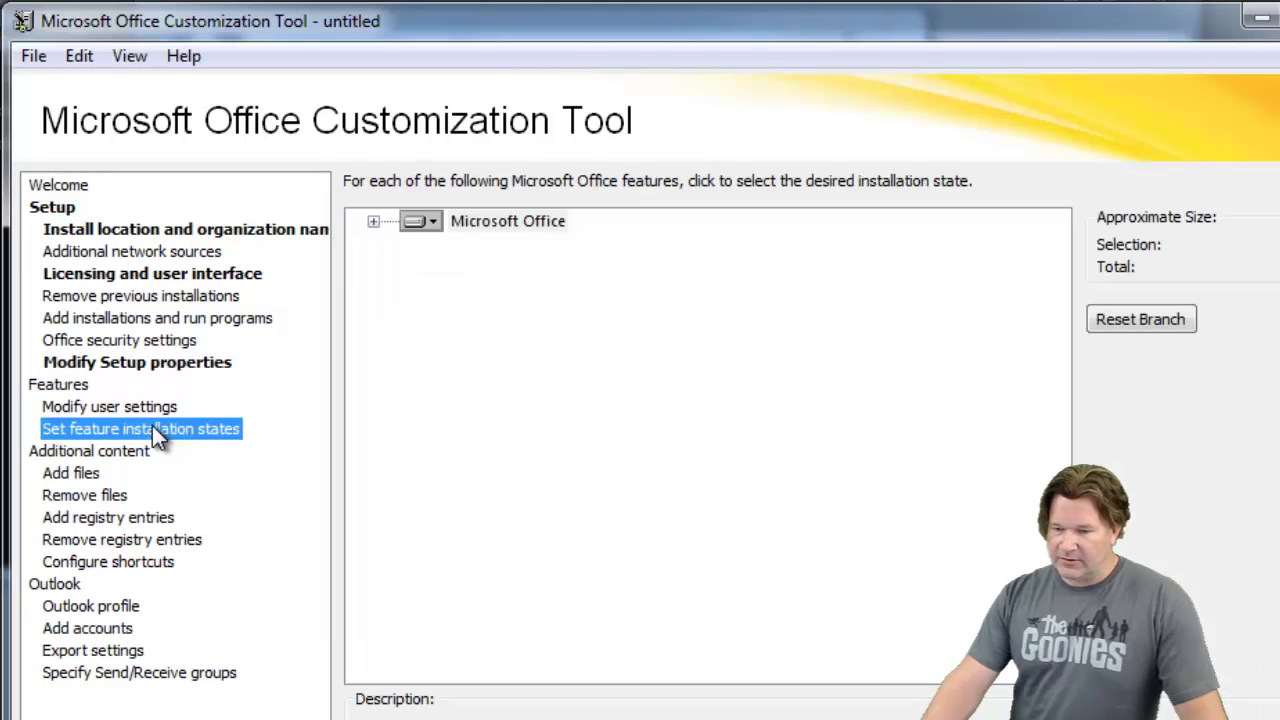
pyautogui.click(367, 219)
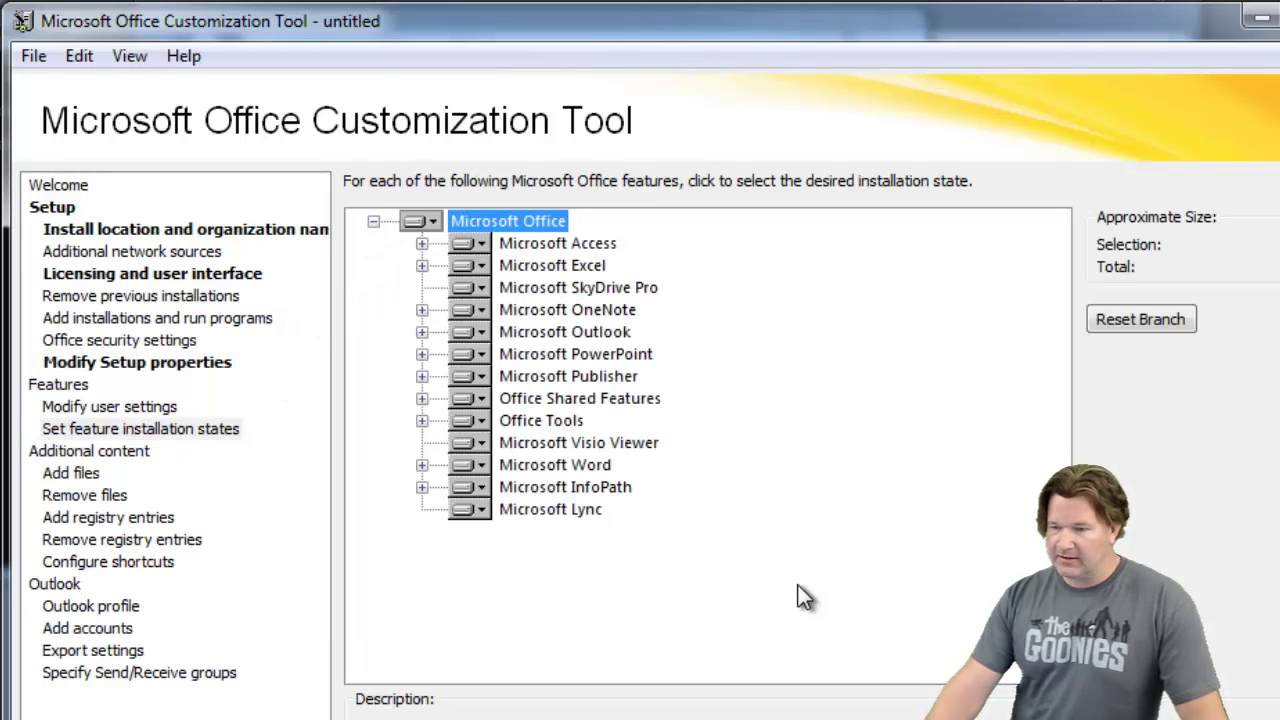
pyautogui.click(466, 376)
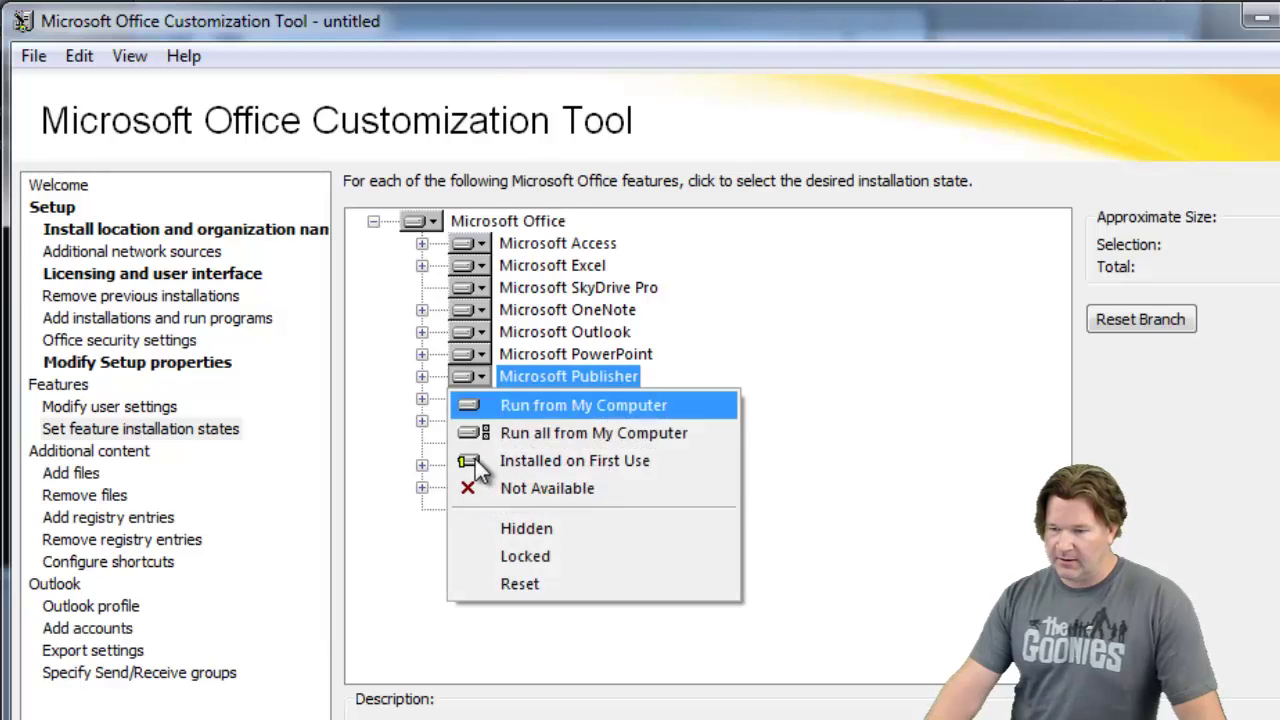
pyautogui.click(490, 488)
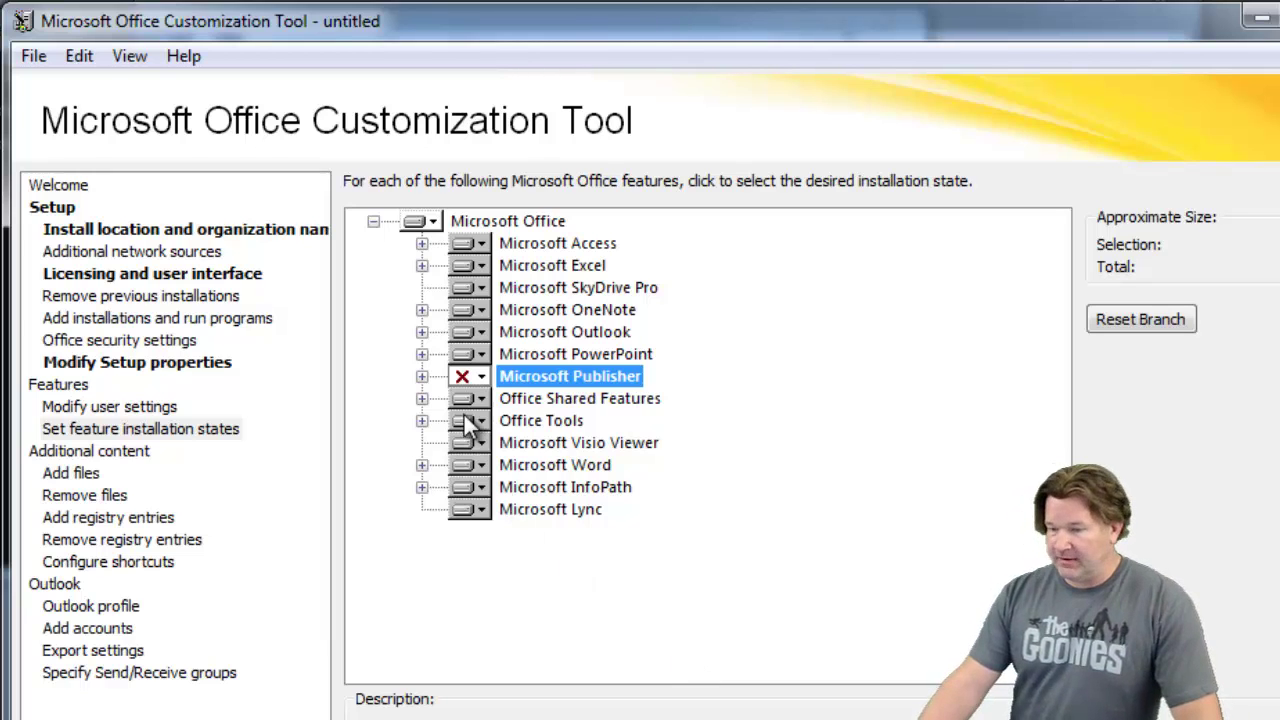
# - Save the customization as office-setup.MSP in the Install\Office\x64 folder
pyautogui.click(37, 53)
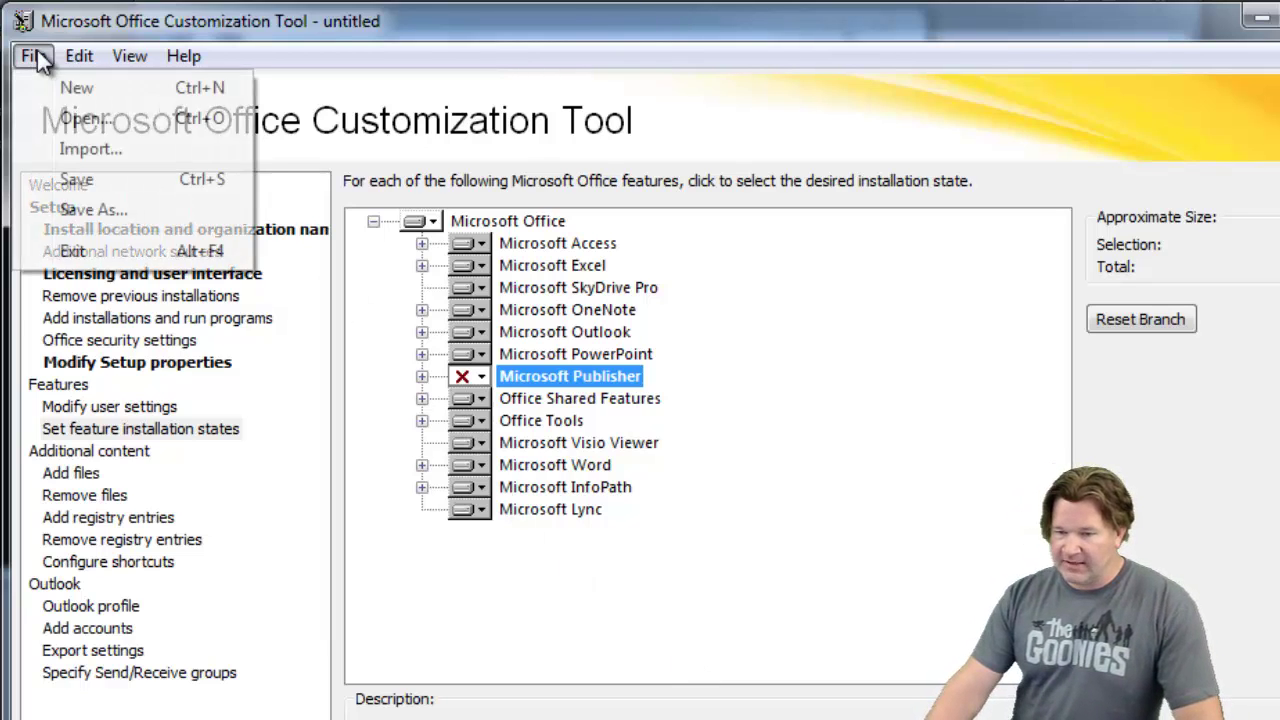
pyautogui.click(84, 206)
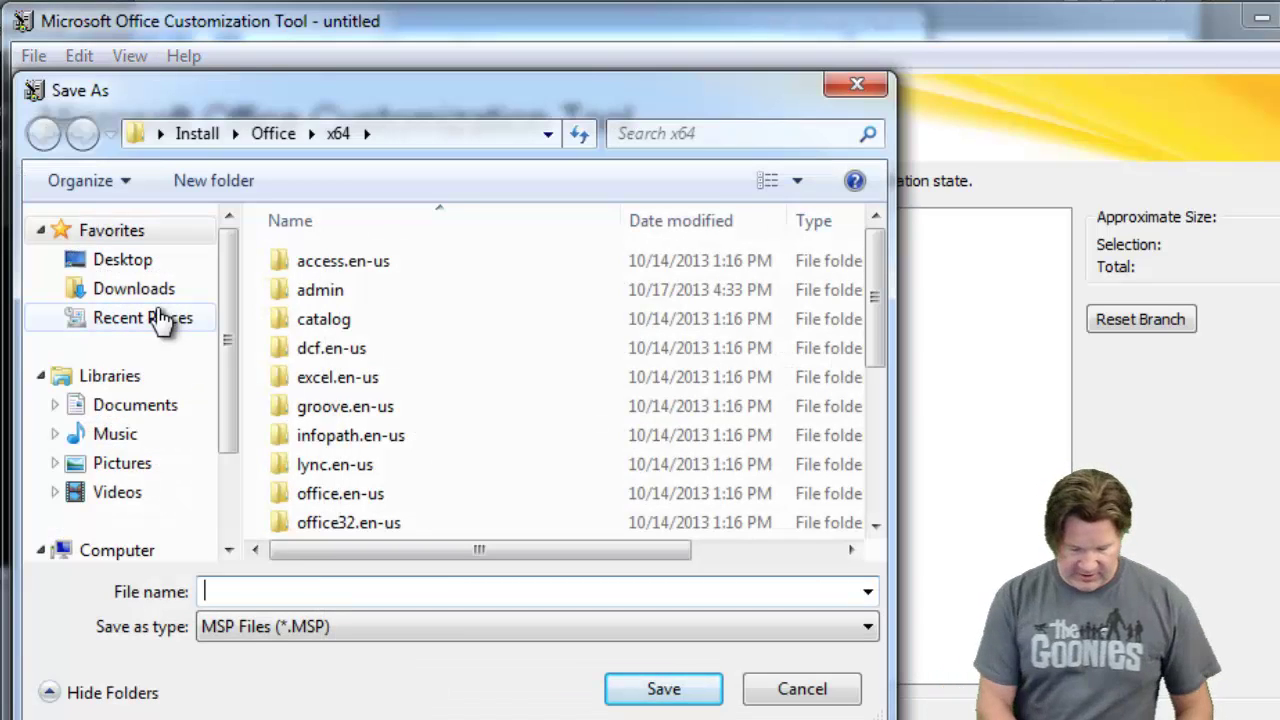
pyautogui.write('office-setup')
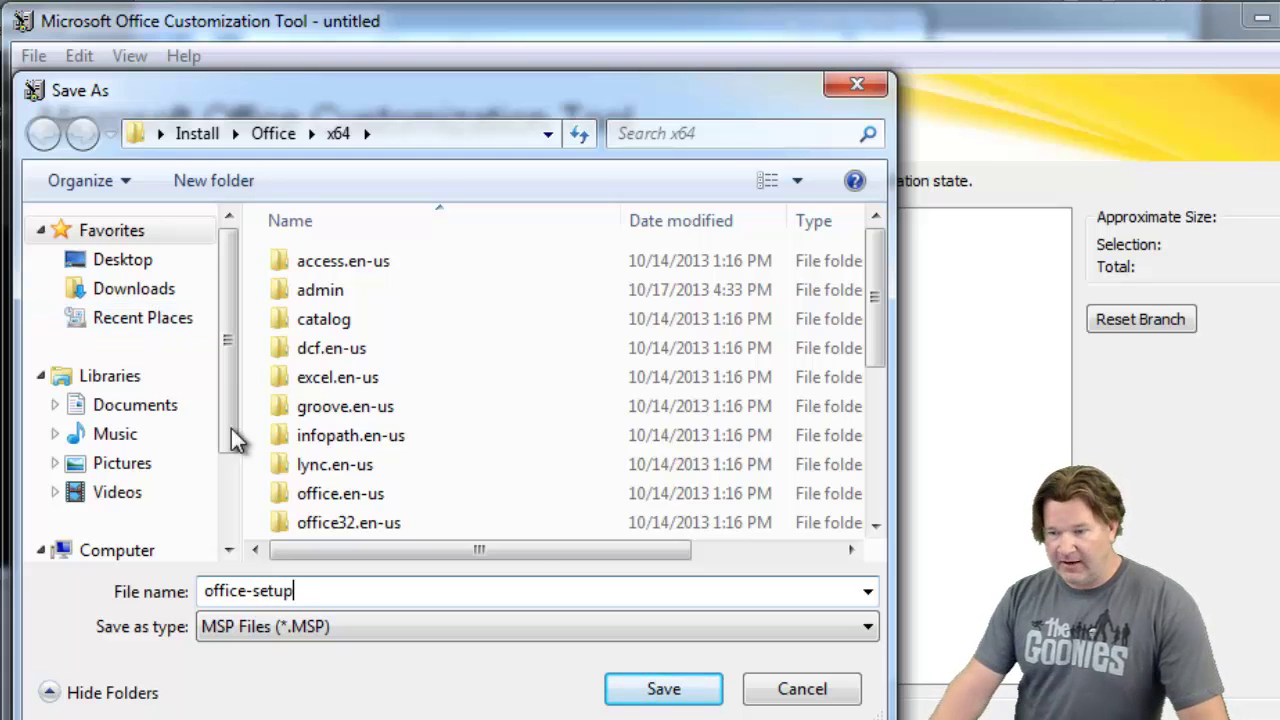
pyautogui.click(652, 690)
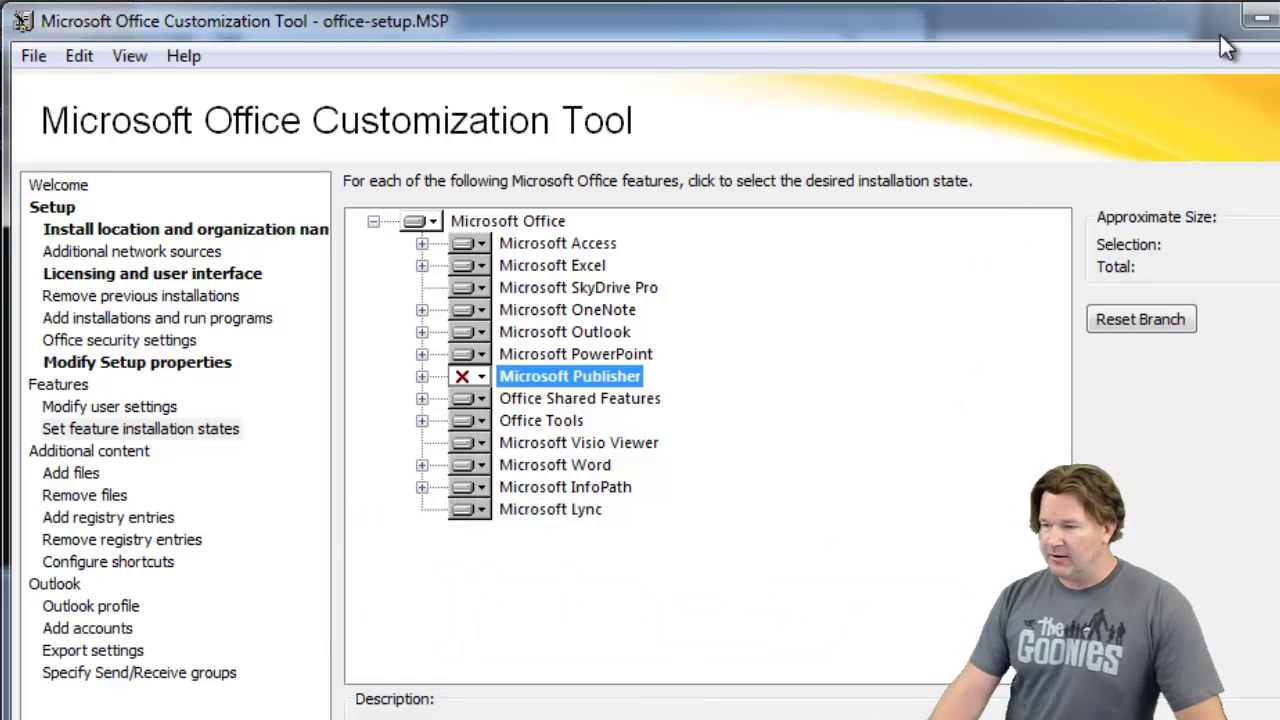
# - Minimize the tool, confirm office-setup.MSP sits beside setup.exe, and return to Command Prompt
pyautogui.click(1261, 18)
pyautogui.click(1050, 110)
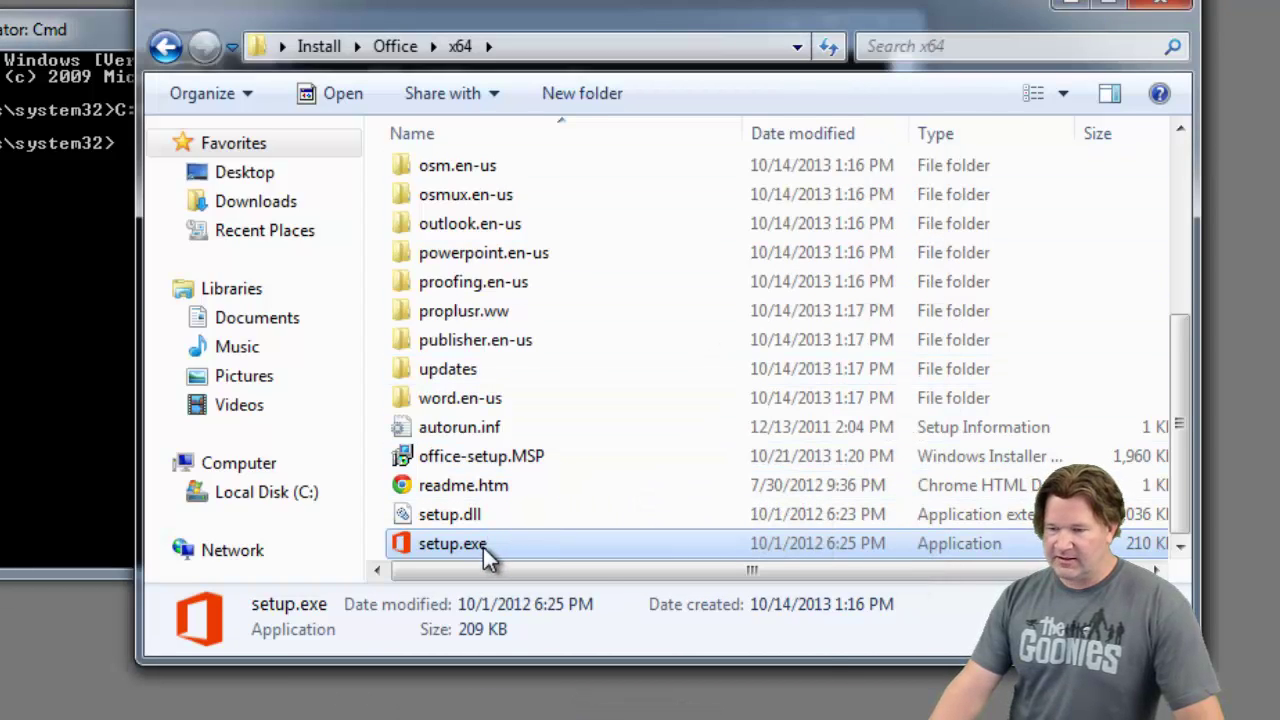
pyautogui.click(14, 345)
# - Recall the setup.exe command and extend it to /adminfile office-setup.msp
pyautogui.press('Up')
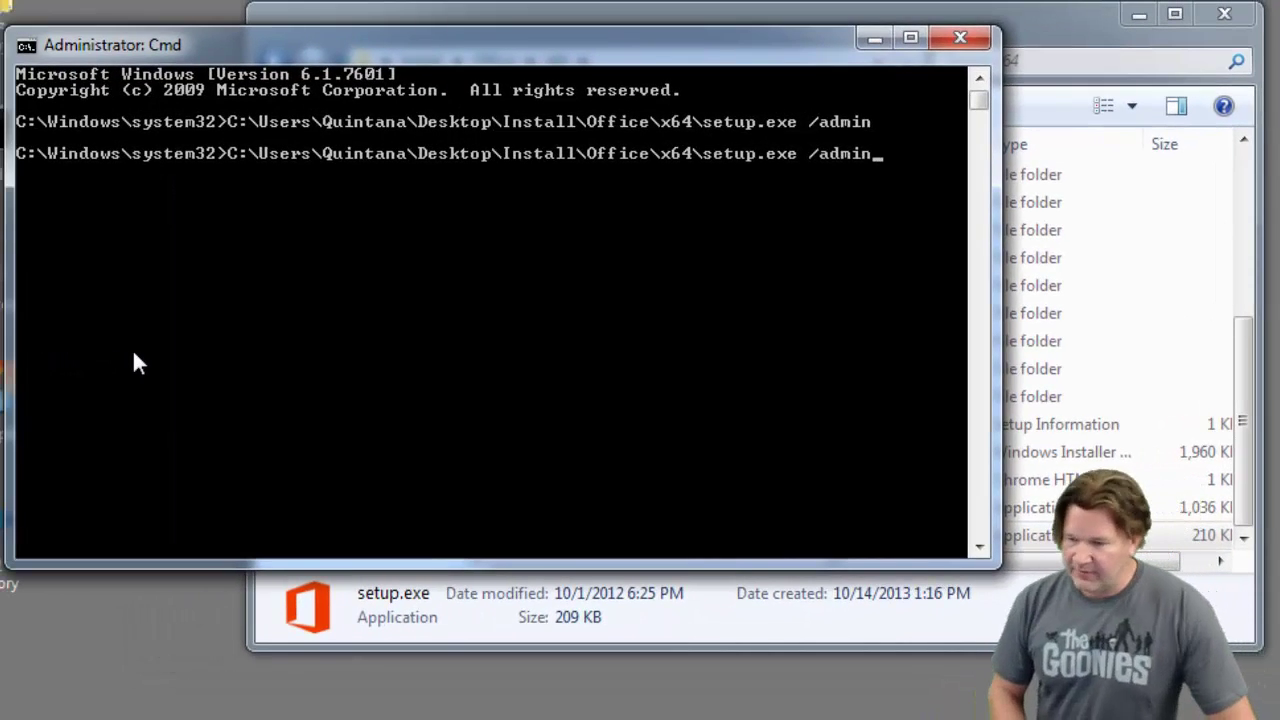
pyautogui.write('fil')
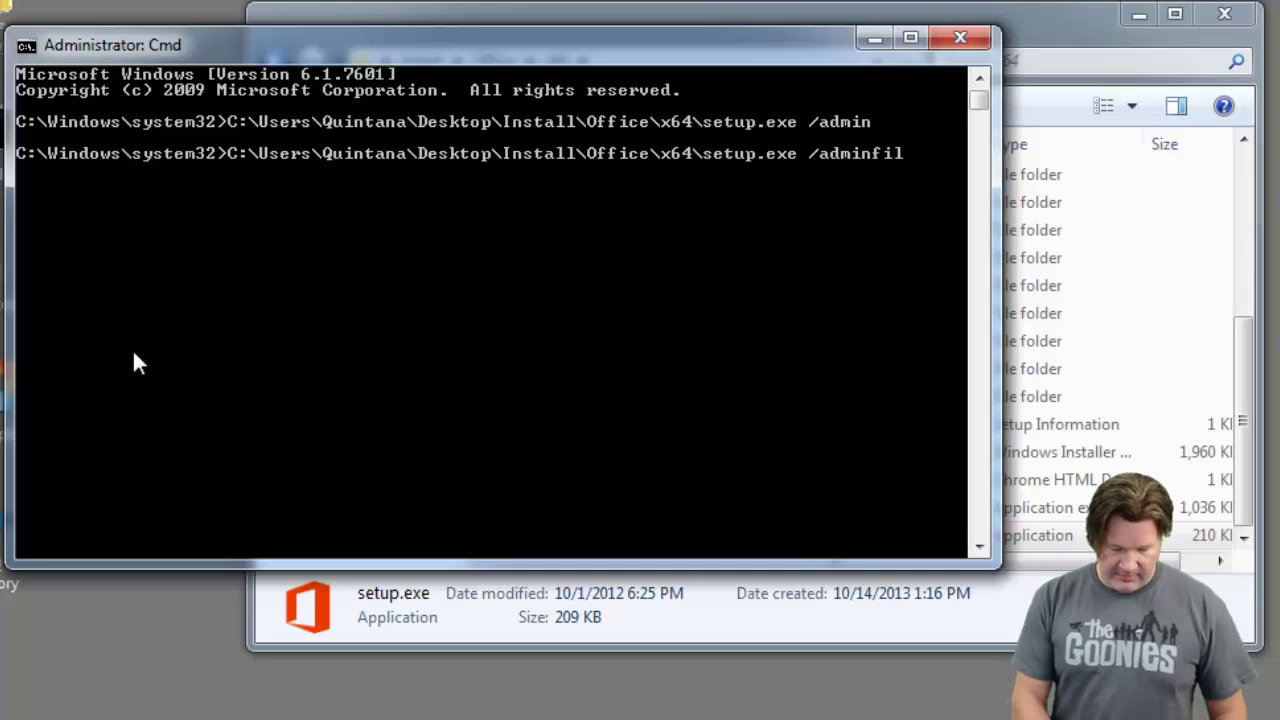
pyautogui.write('e office-se')
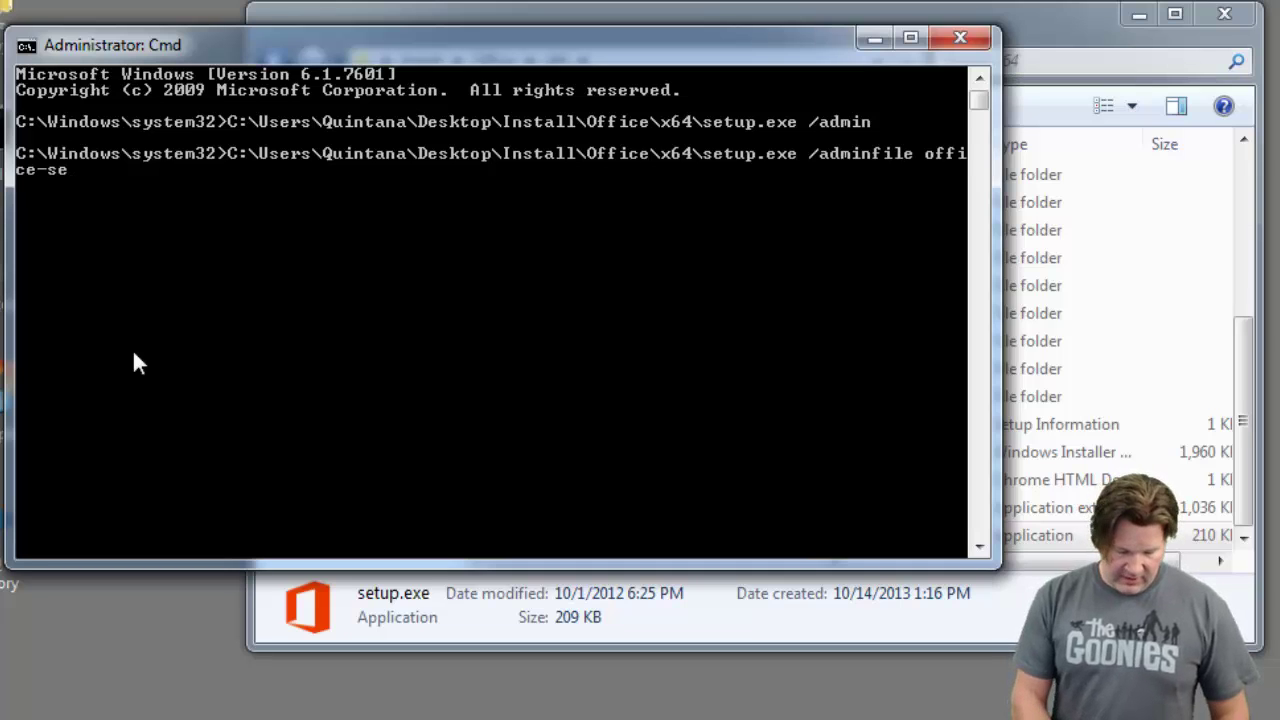
pyautogui.write('tup.msp')
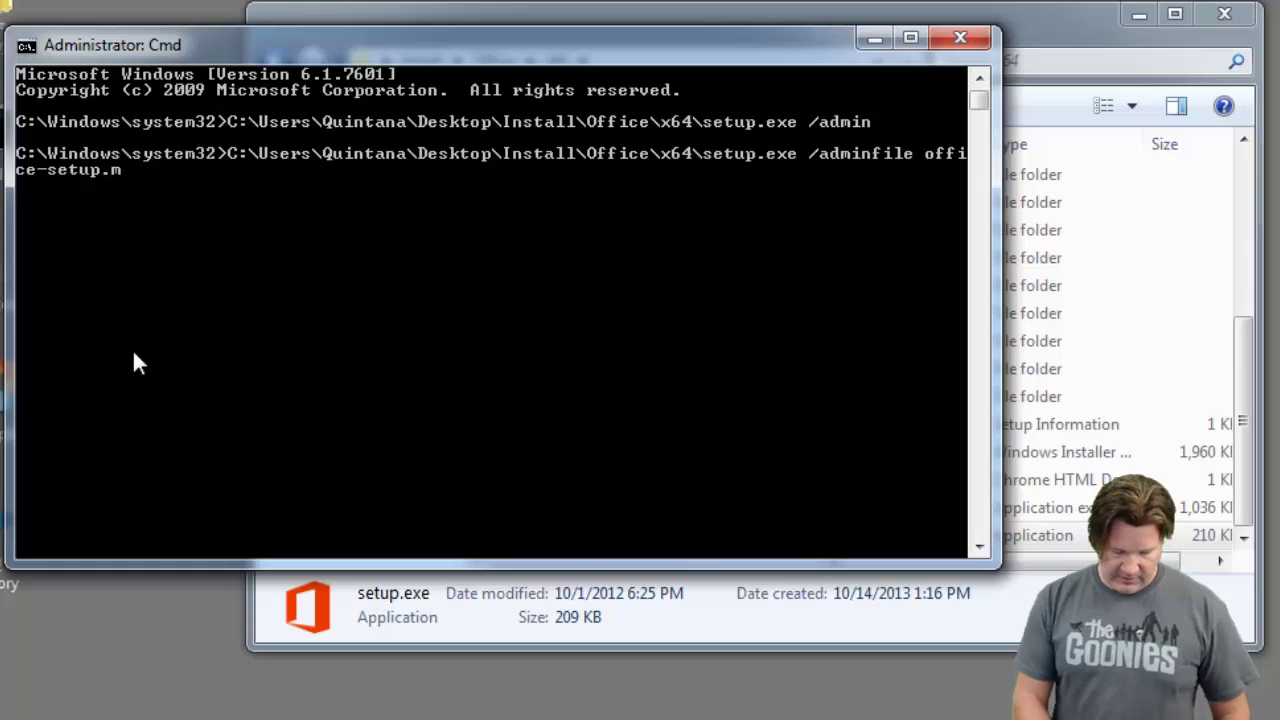